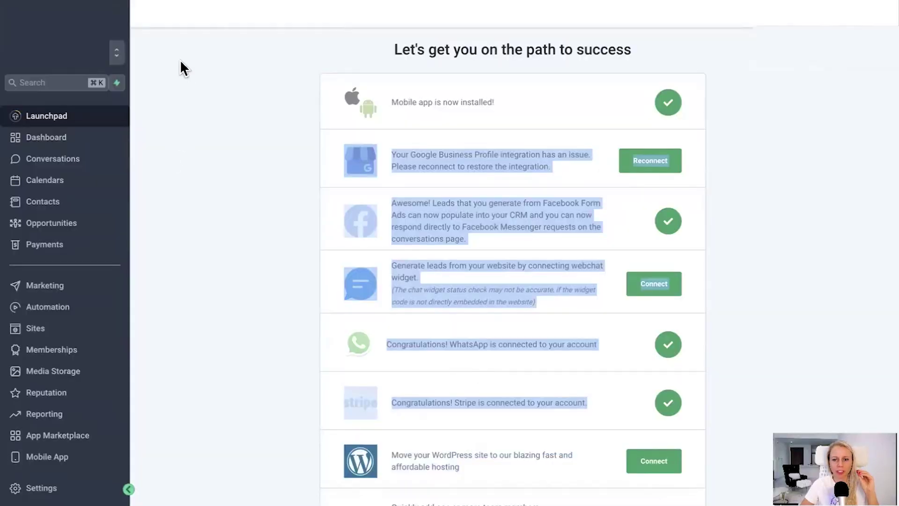
Step: Leave the sub-account and switch to the Agency View dashboard
click(181, 67)
click(115, 57)
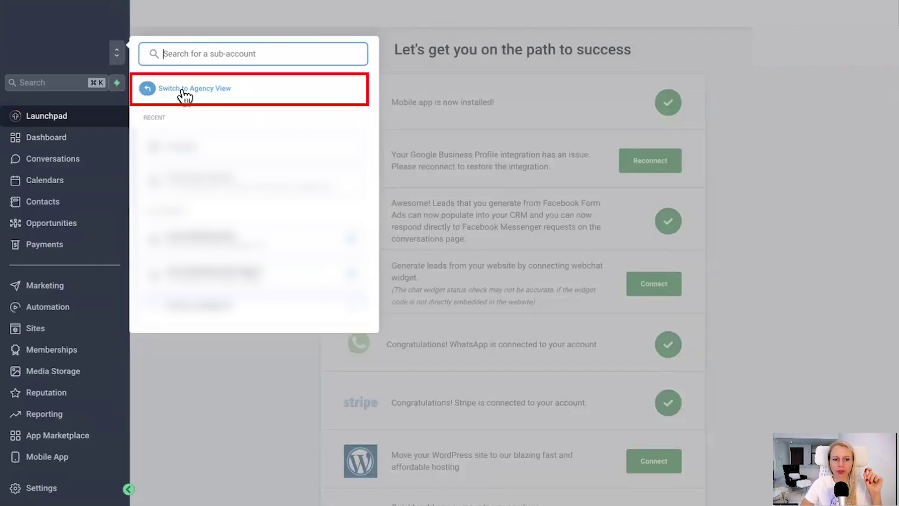
Step: From the agency view, go to Settings > Company and switch on Enable Funnel AI
click(209, 92)
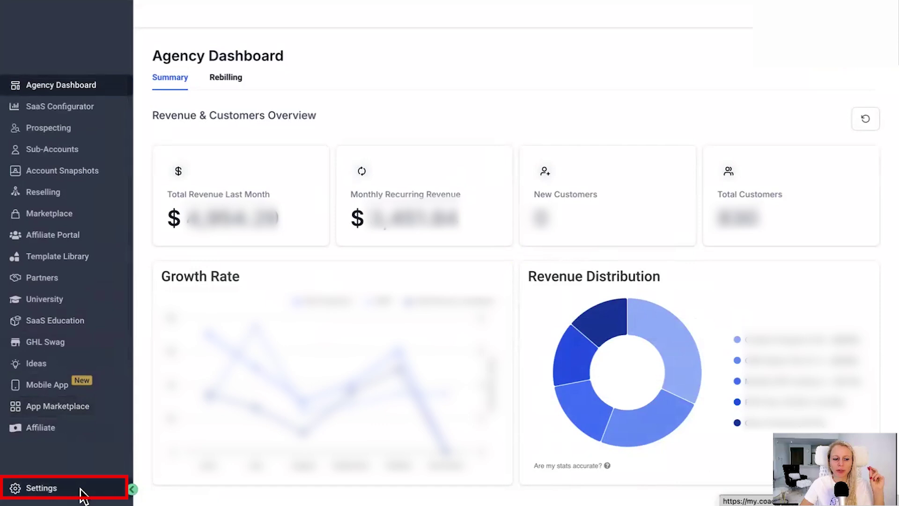
click(41, 488)
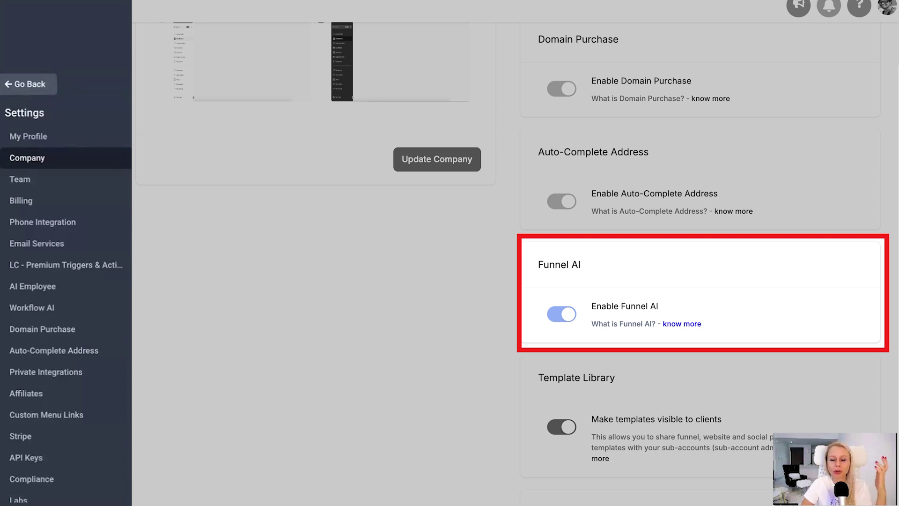
scroll(66, 281, down, 1)
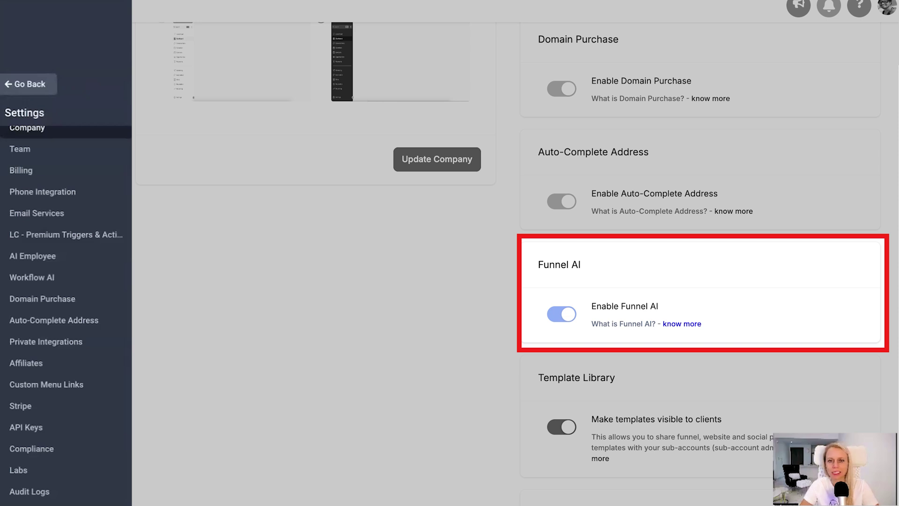
Step: In the client sub-account's Rebilling settings, drag the Rebill Amount slider from 1.05x to 1.6x
click(39, 88)
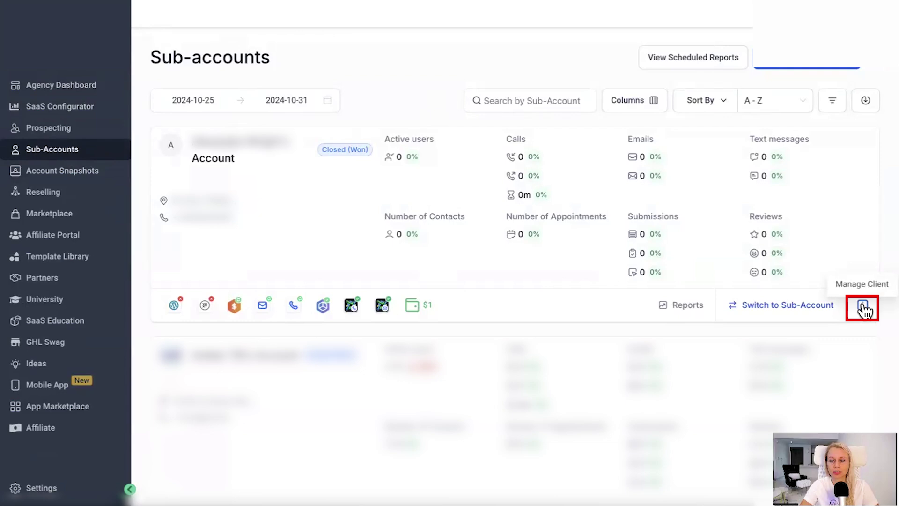
click(863, 308)
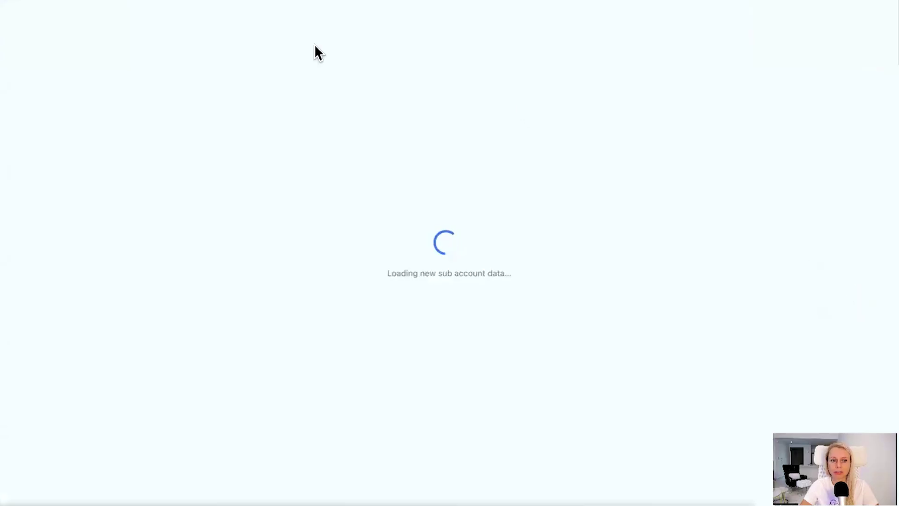
click(309, 117)
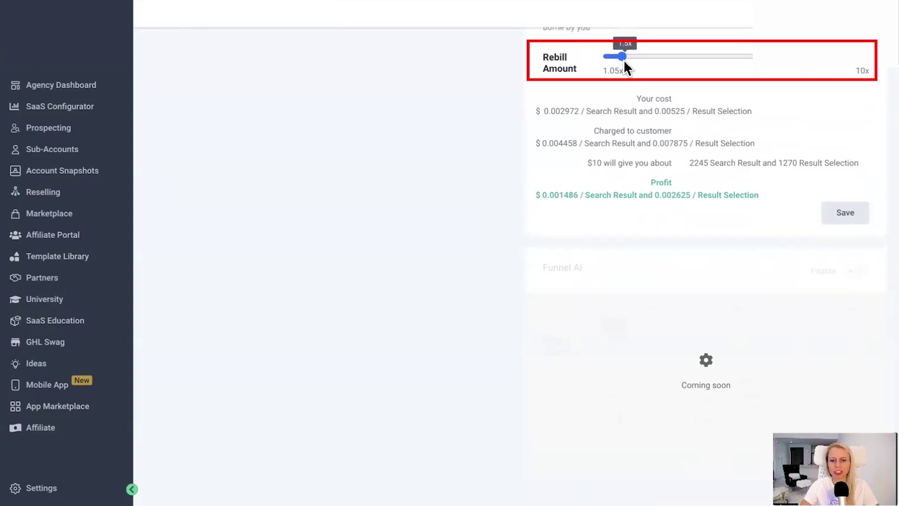
mouse_move(623, 57)
mouse_down()
mouse_move(852, 64)
mouse_move(624, 64)
mouse_up()
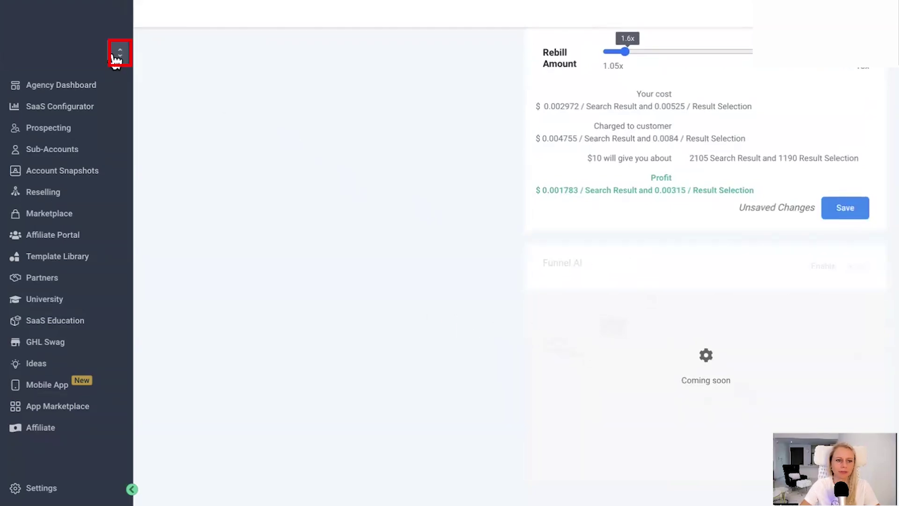
Step: Create a new Funnel AI funnel for Green Lane Real Estate Agency, industry Commercial Real Estate Agency
click(117, 57)
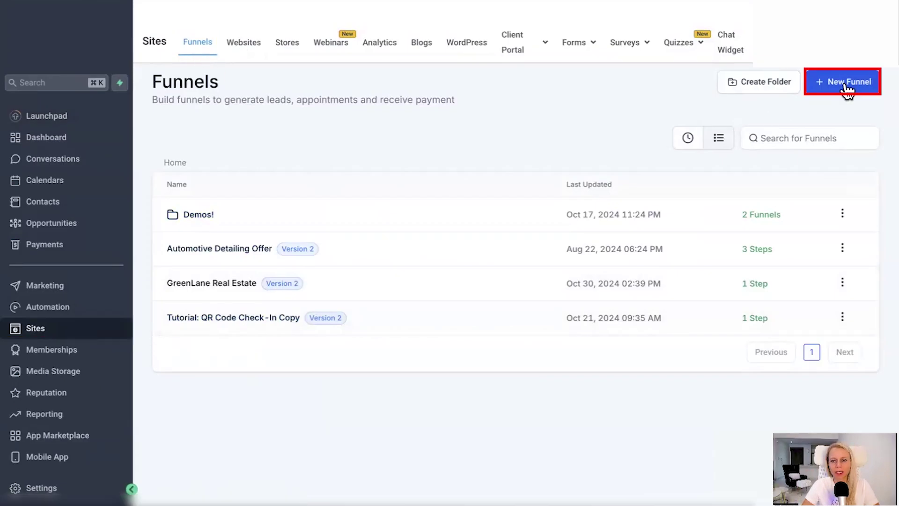
click(848, 86)
click(435, 281)
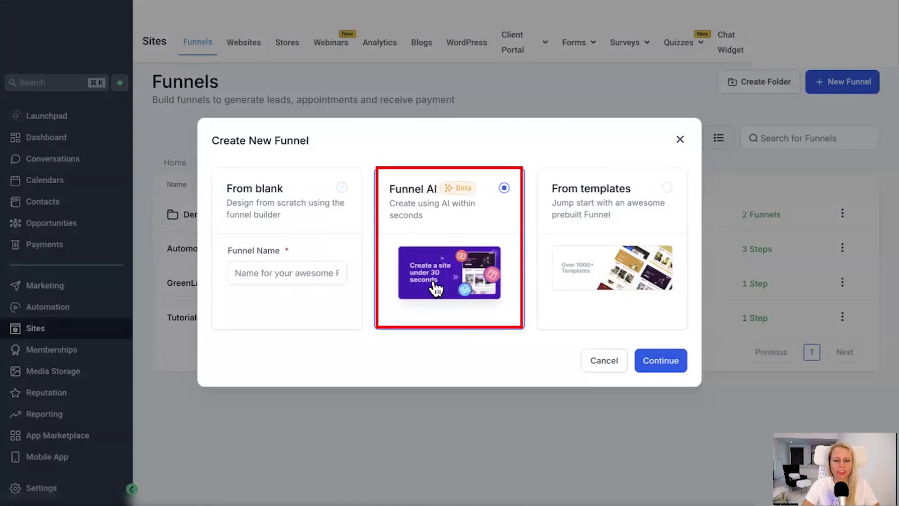
click(661, 360)
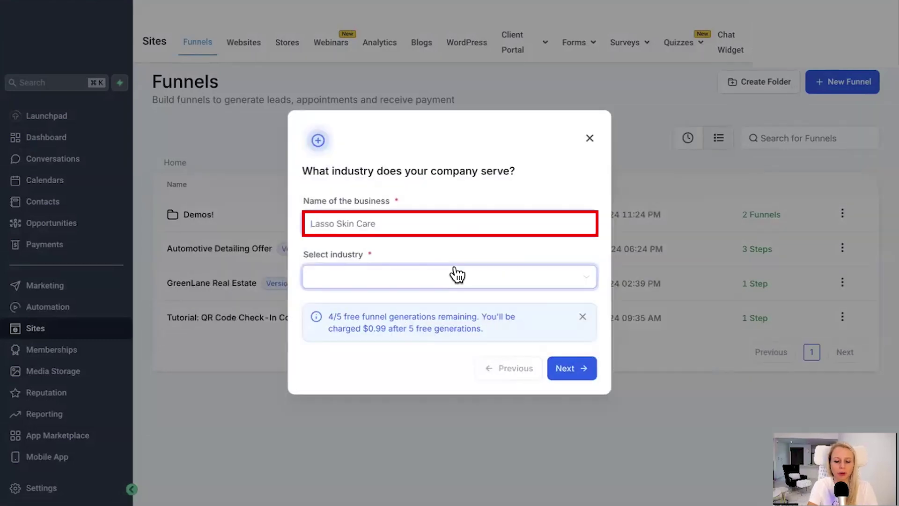
text(Green Lane Real Estate Agency)
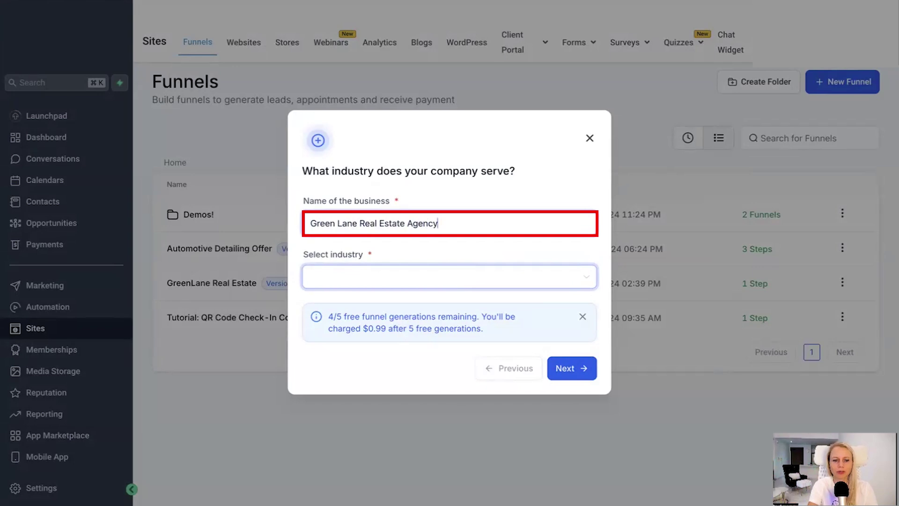
click(449, 276)
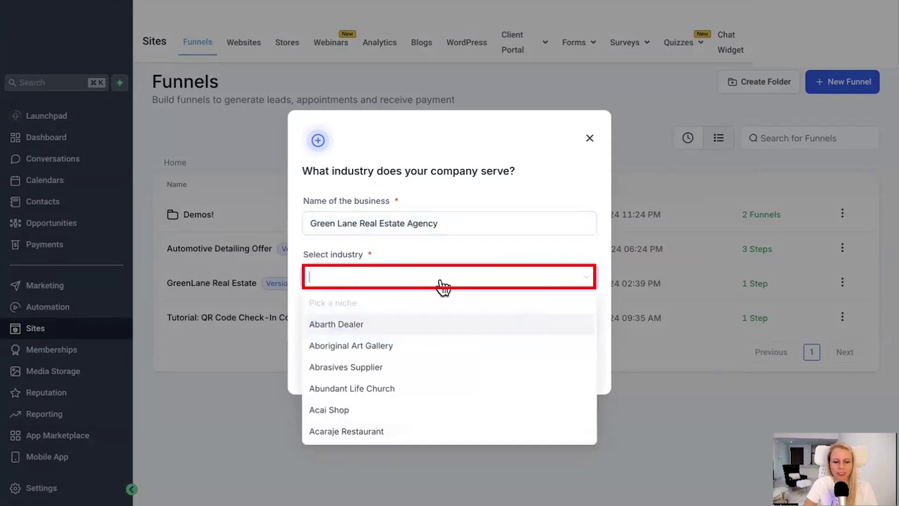
text(real)
click(371, 302)
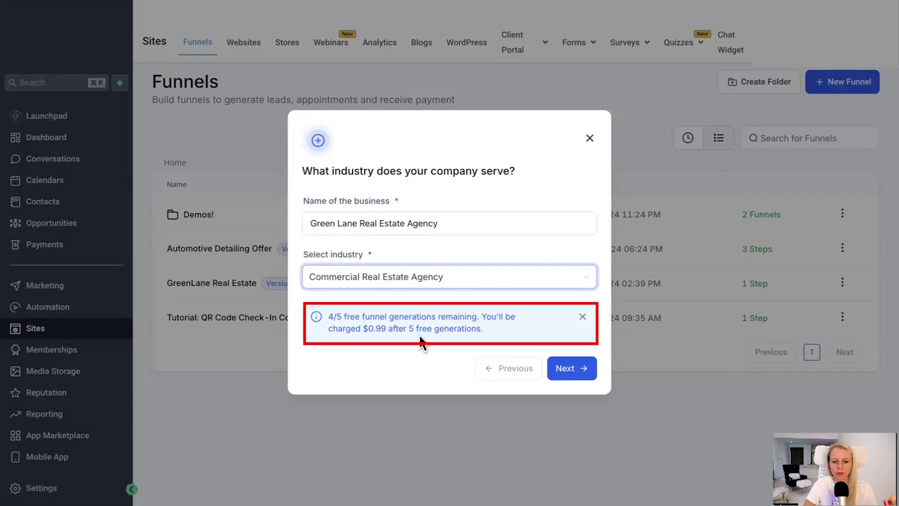
Step: Set the funnel goal to Generate more leads and the tone to Professional, then generate
click(566, 369)
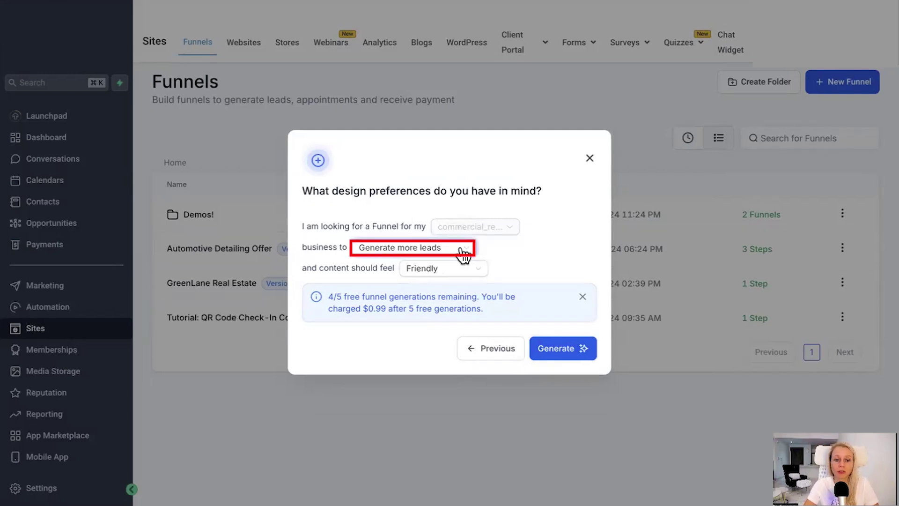
click(464, 250)
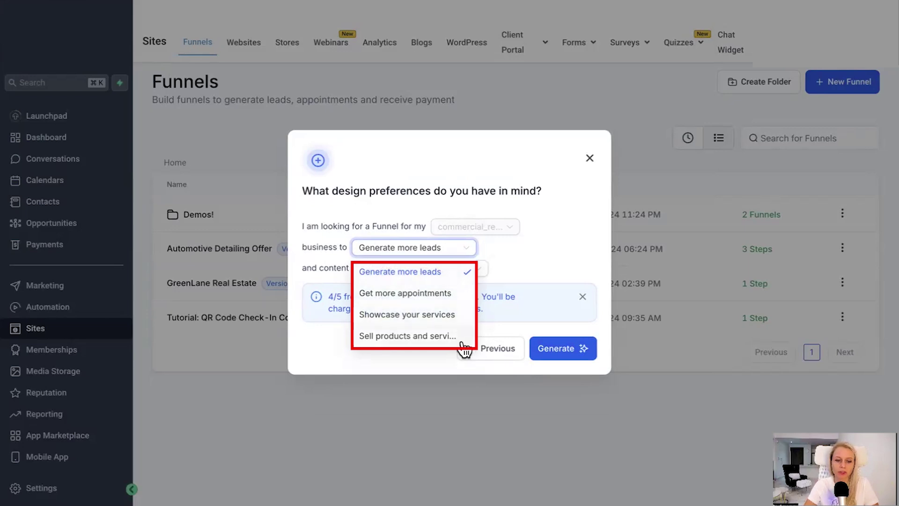
click(379, 272)
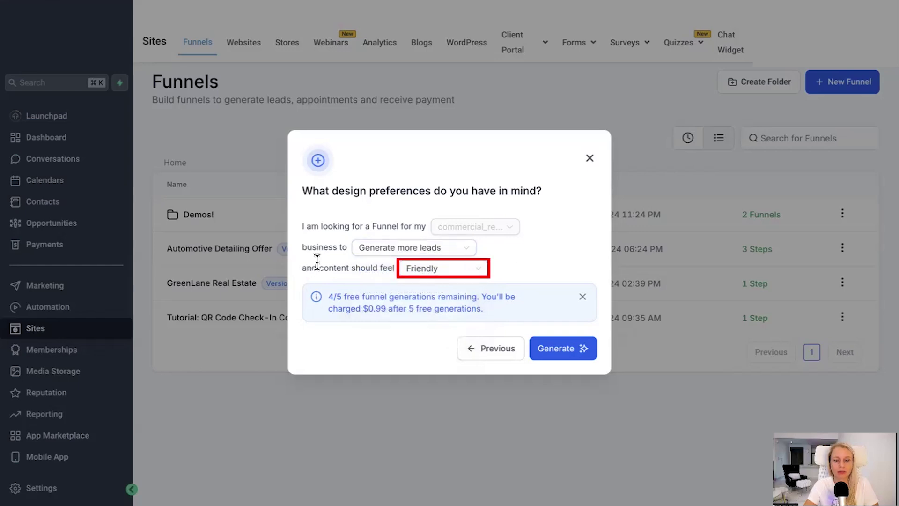
click(460, 268)
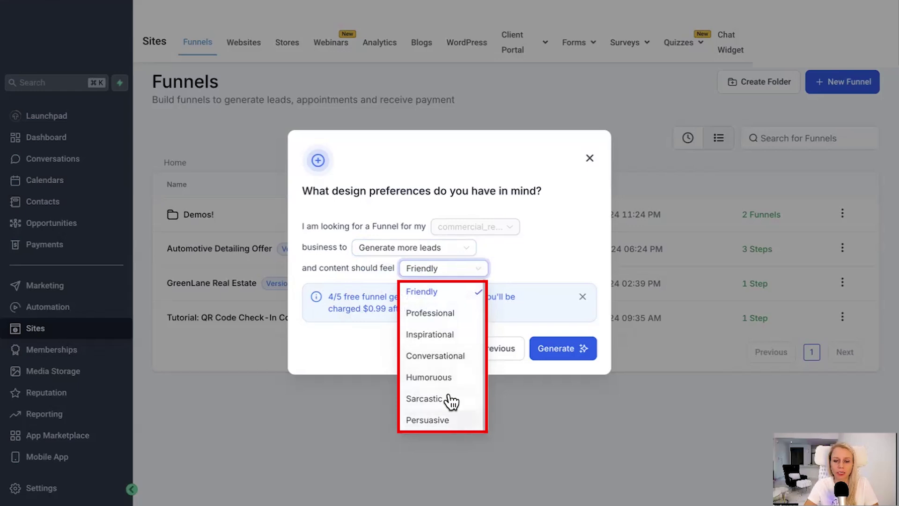
click(432, 312)
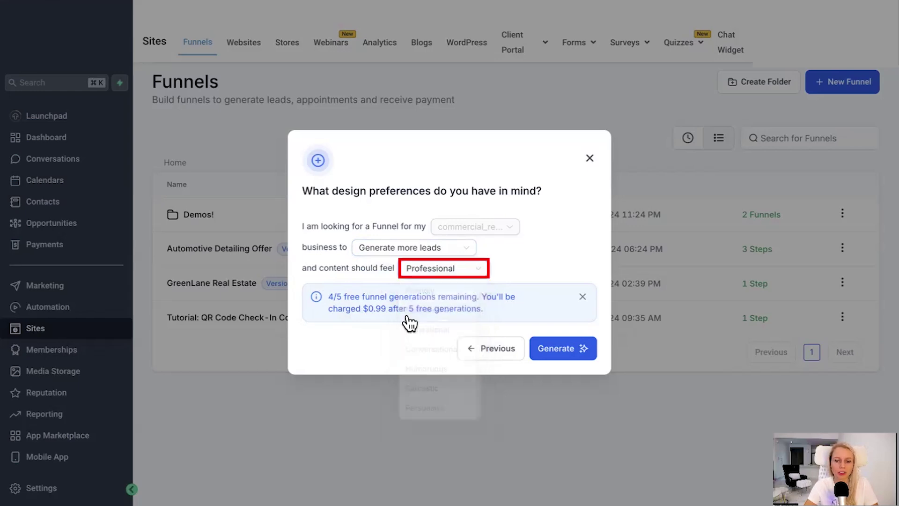
click(561, 348)
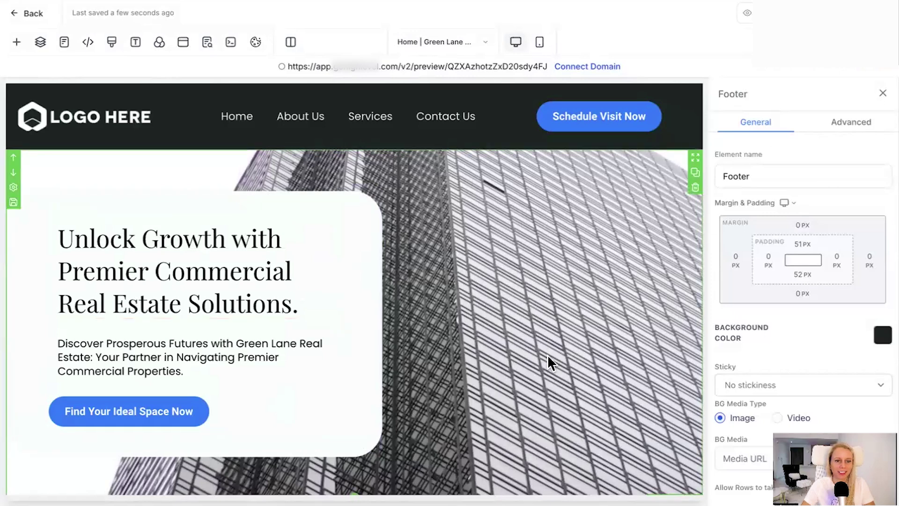
scroll(546, 354, down, 1)
scroll(547, 354, up, 1)
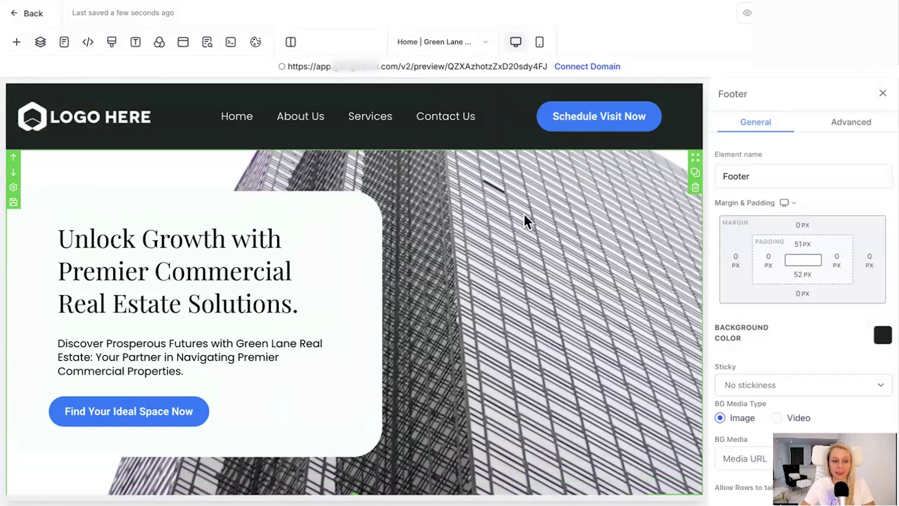
scroll(435, 210, down, 3)
scroll(332, 362, down, 2)
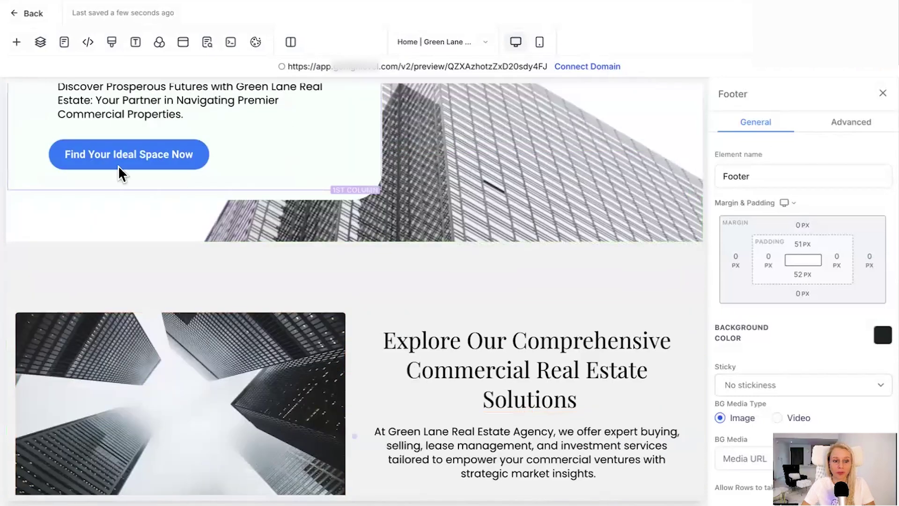
scroll(421, 281, down, 3)
scroll(502, 333, down, 1)
Step: Inspect the Explore Our Comprehensive headline, the services paragraph and the middle testimonial column
click(515, 211)
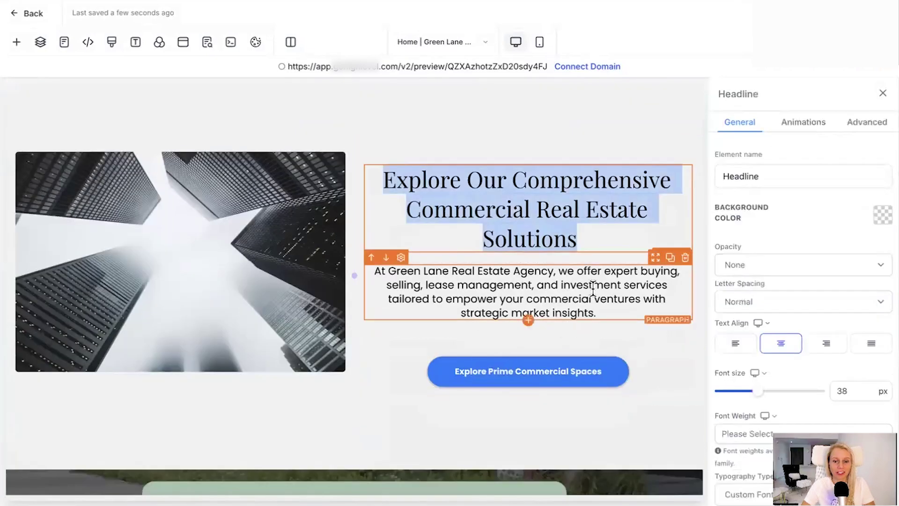
click(516, 309)
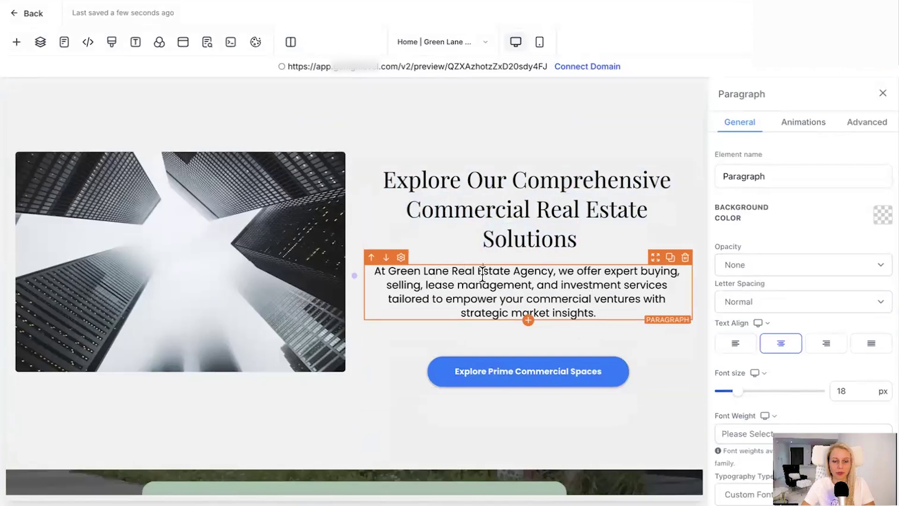
drag(416, 271, 523, 274)
click(522, 272)
key(ctrl+a)
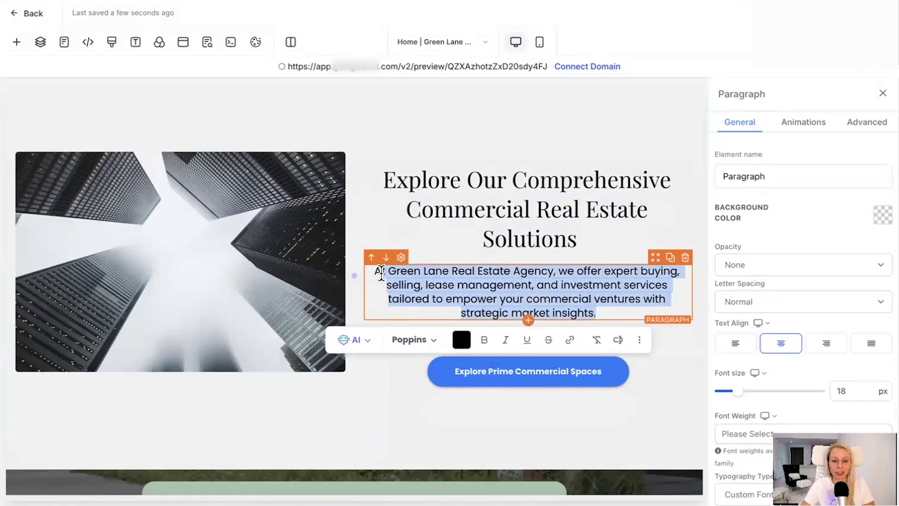
click(500, 281)
scroll(503, 285, down, 5)
scroll(503, 286, down, 1)
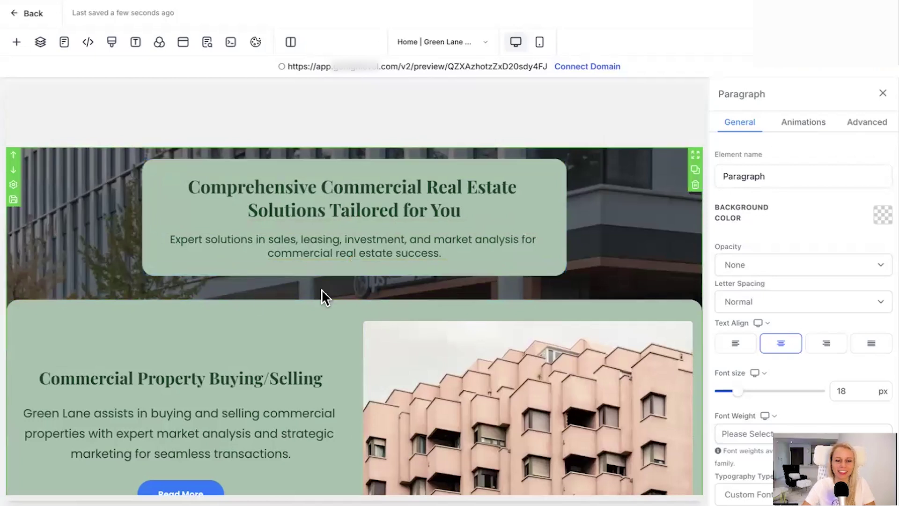
scroll(435, 365, down, 2)
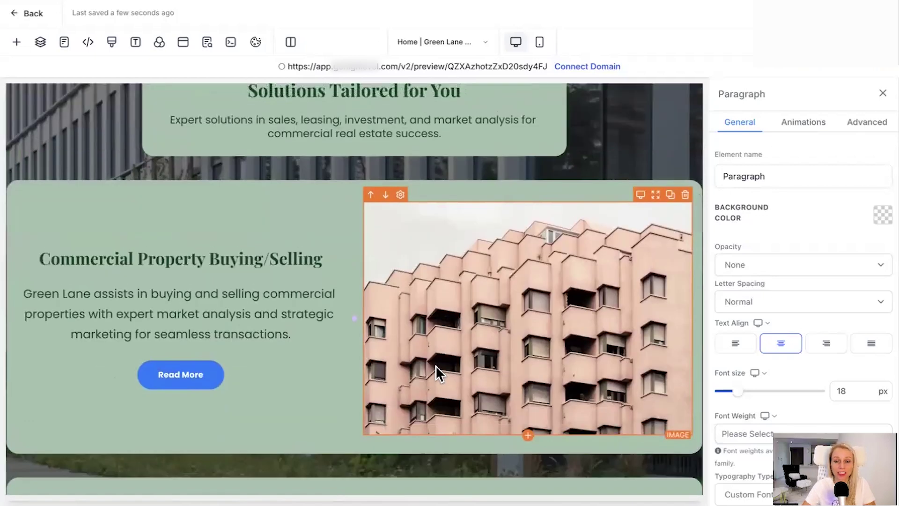
scroll(435, 366, down, 1)
scroll(435, 365, down, 1)
scroll(435, 365, down, 1)
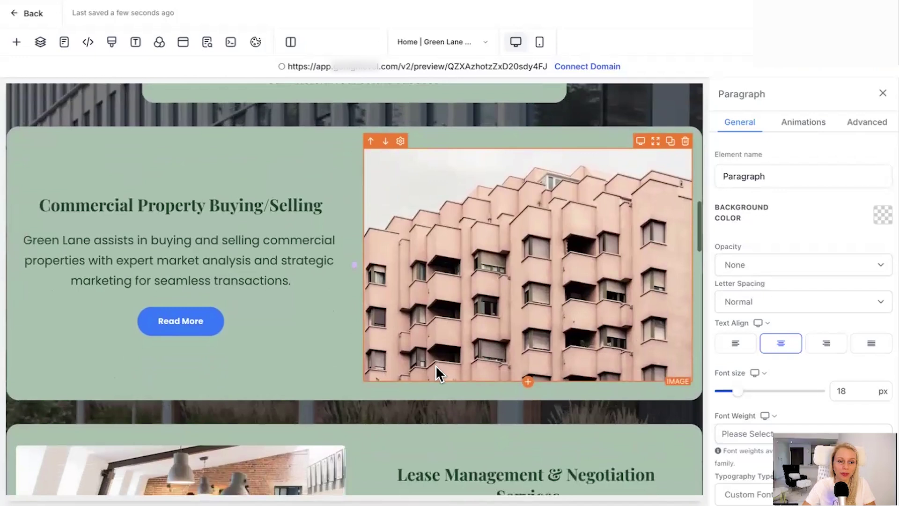
scroll(436, 365, down, 2)
scroll(272, 320, down, 3)
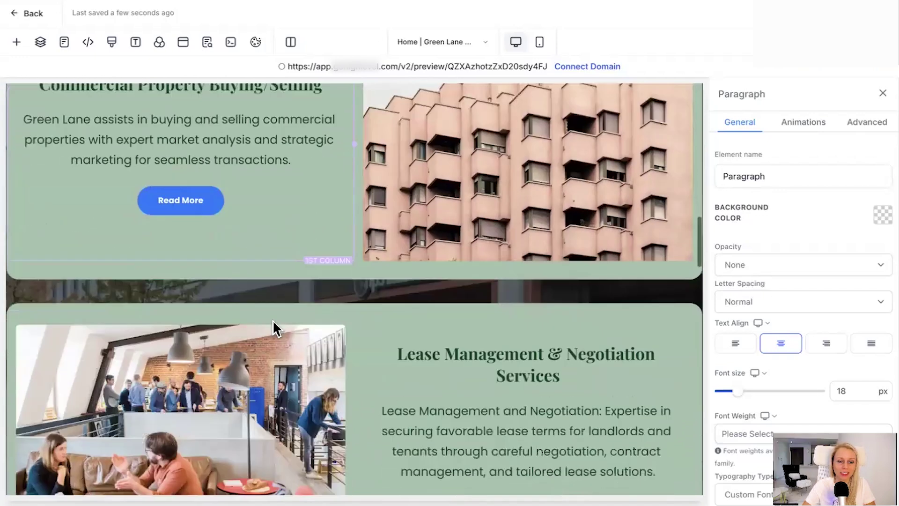
scroll(273, 320, down, 2)
scroll(273, 319, down, 2)
scroll(272, 321, down, 2)
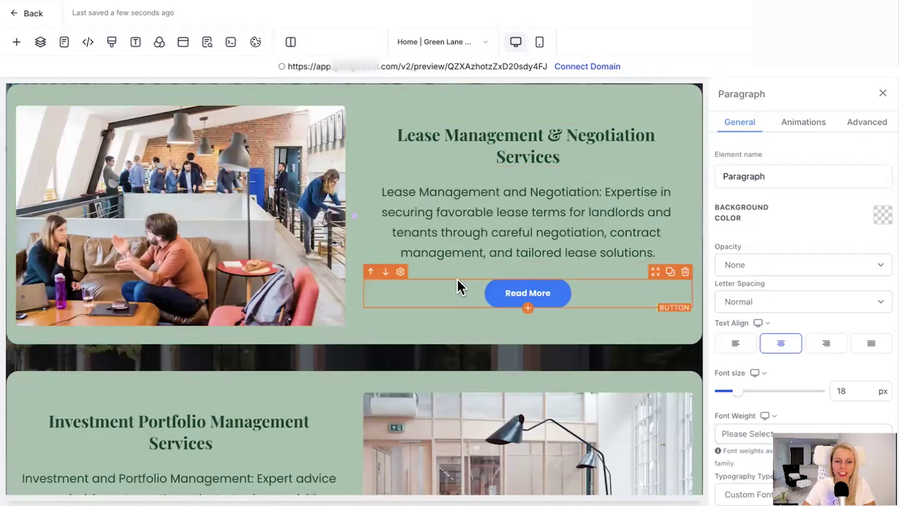
scroll(457, 278, down, 4)
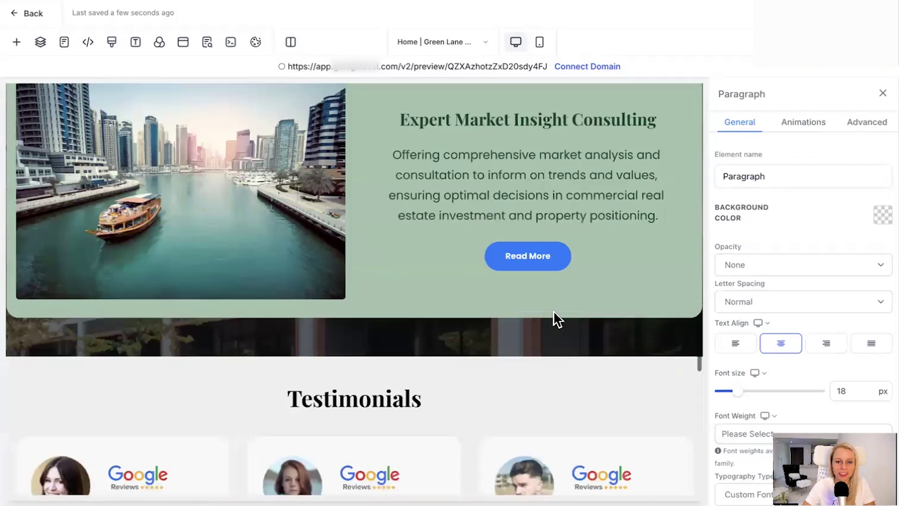
scroll(553, 310, up, 1)
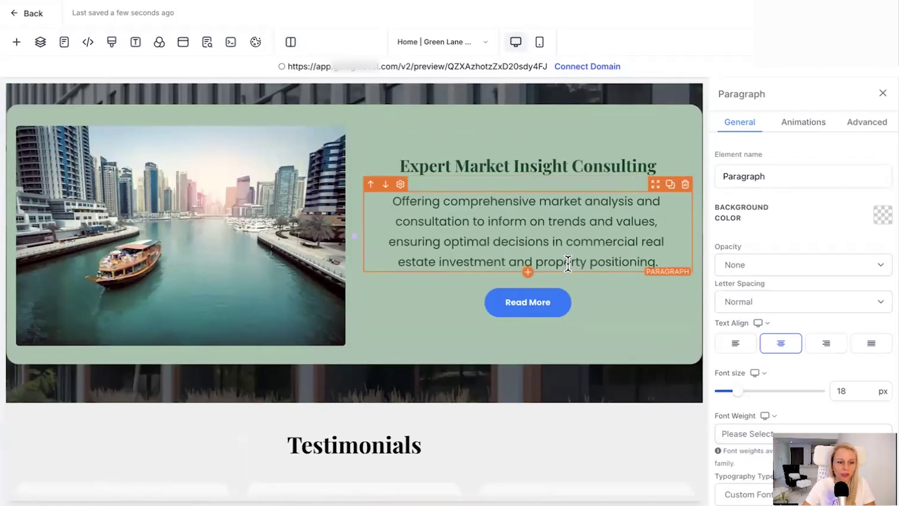
scroll(567, 263, down, 5)
click(403, 272)
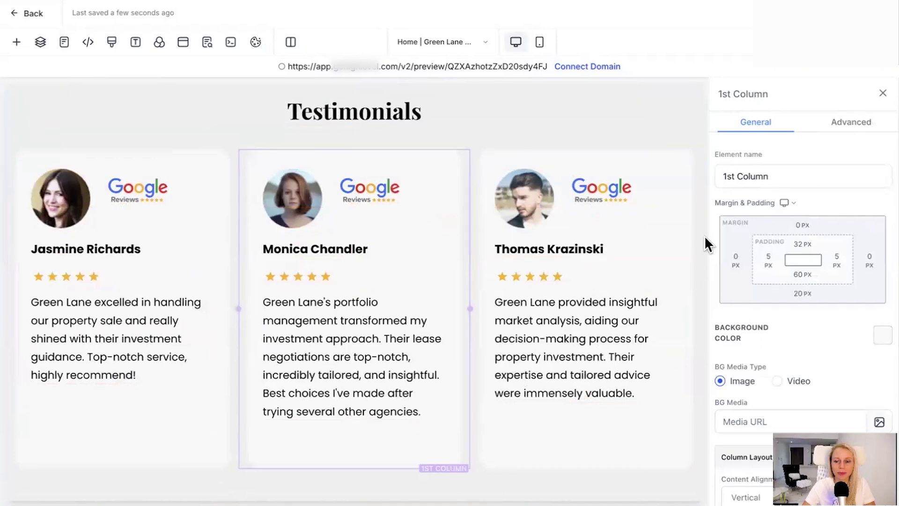
scroll(351, 309, down, 3)
scroll(297, 364, down, 5)
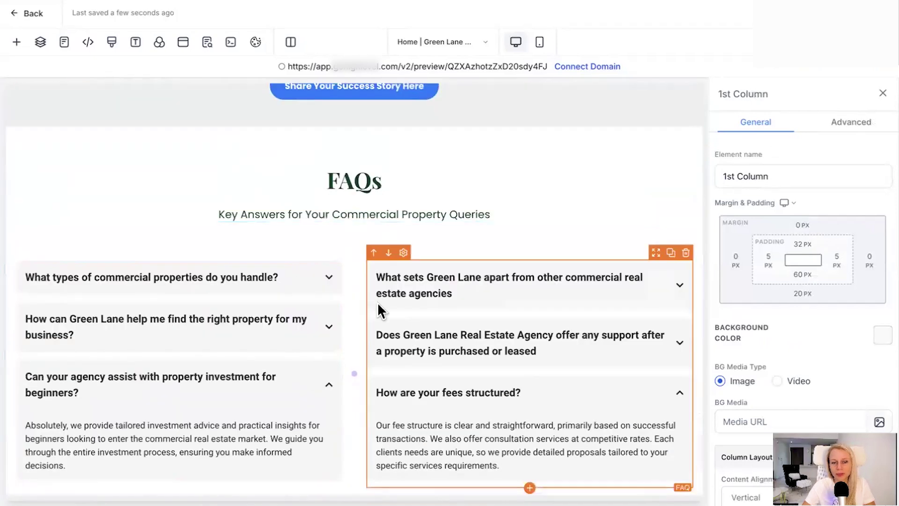
scroll(378, 302, down, 3)
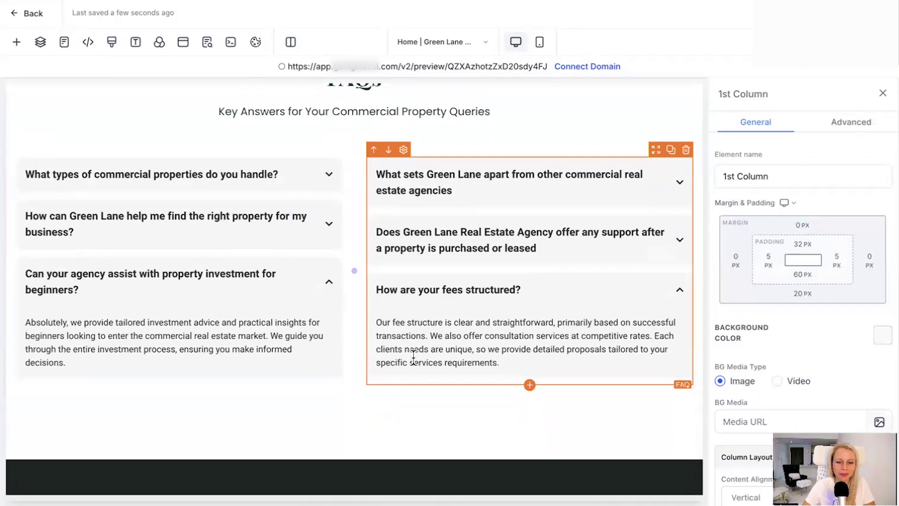
scroll(413, 356, down, 4)
scroll(344, 374, up, 8)
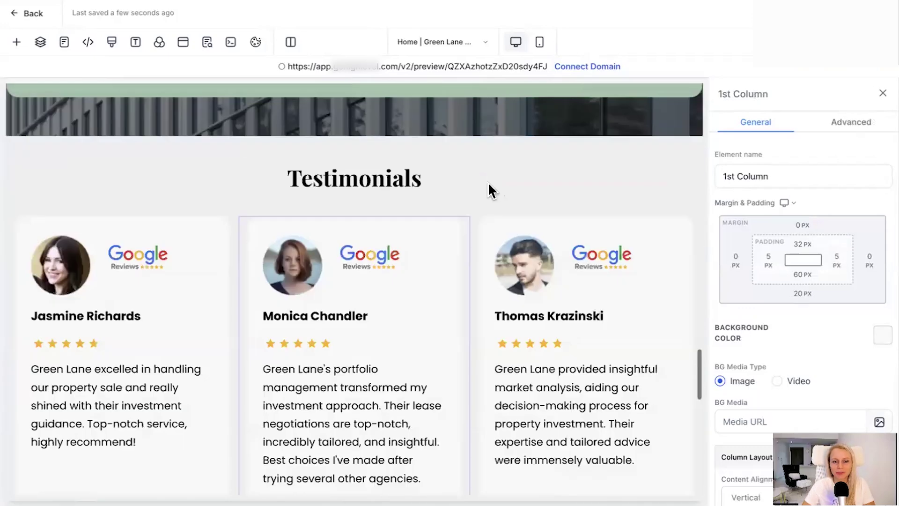